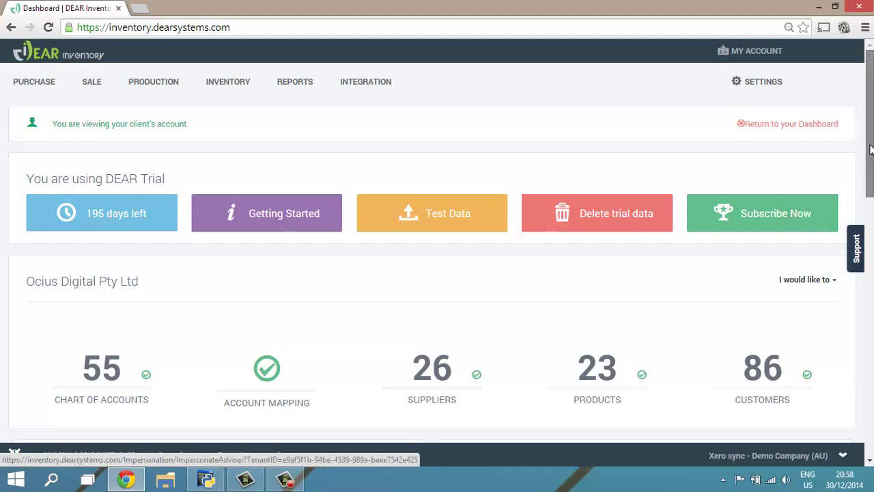
- Look over the dashboard summary and open the full list of products in the inventory
left_click_drag(871, 152, 872, 219)
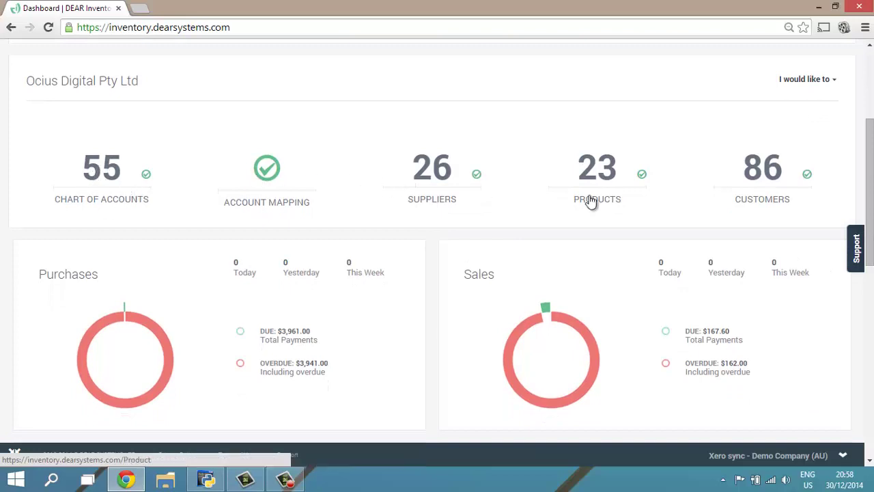
left_click_drag(870, 168, 865, 101)
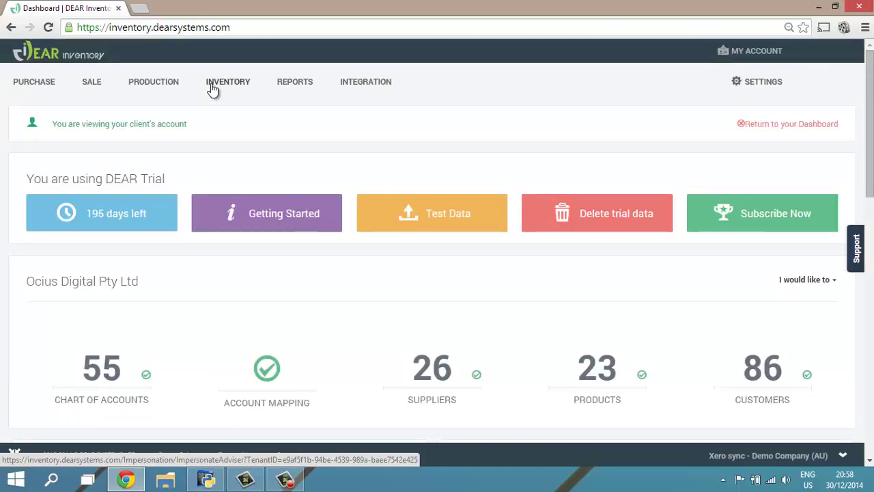
mouse_move(211, 88)
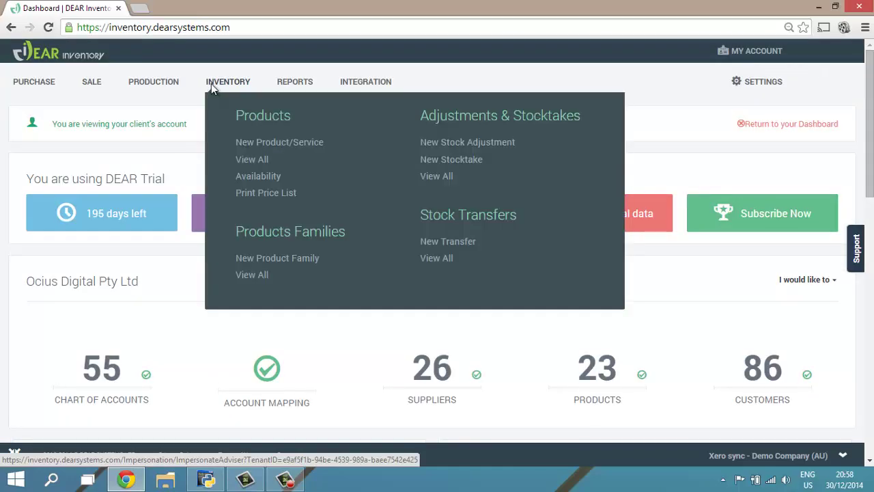
left_click(251, 159)
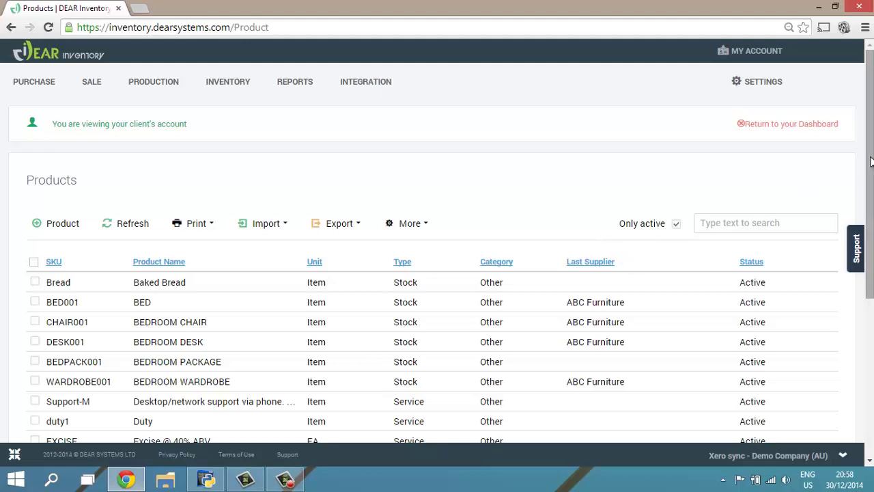
- Review the import and export options available for the product list
scroll(869, 171, "down", 1)
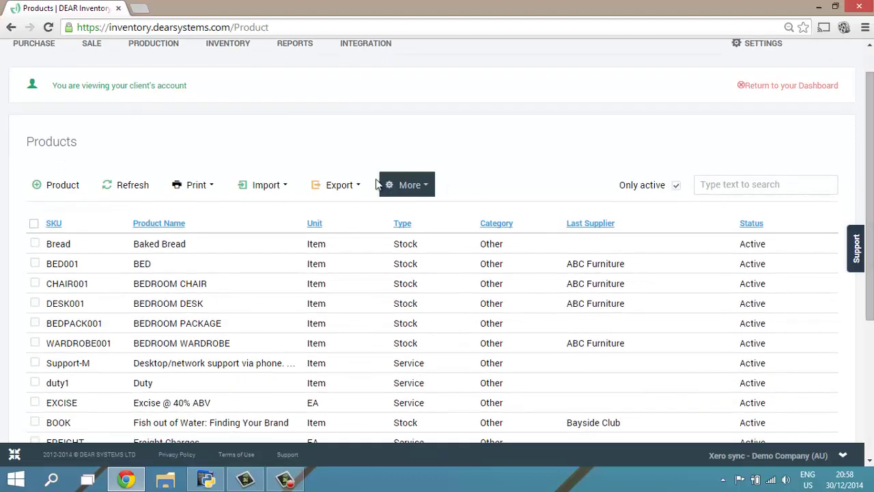
left_click(352, 186)
left_click(281, 186)
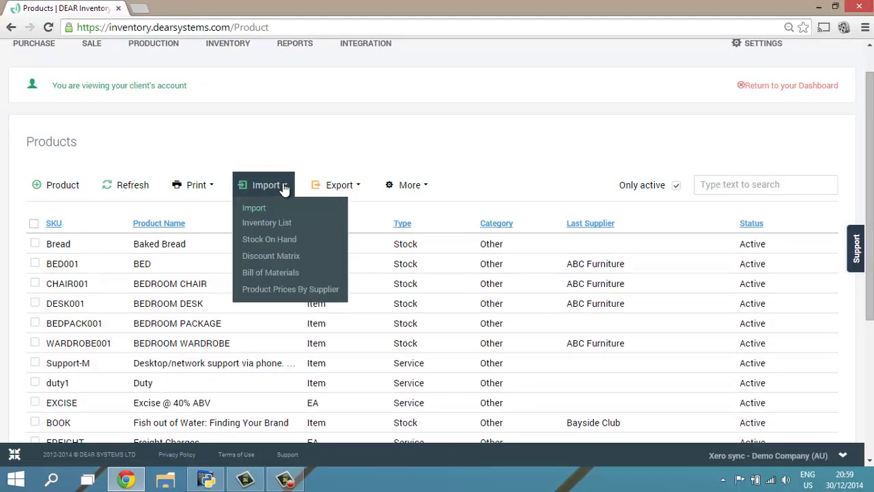
left_click(336, 185)
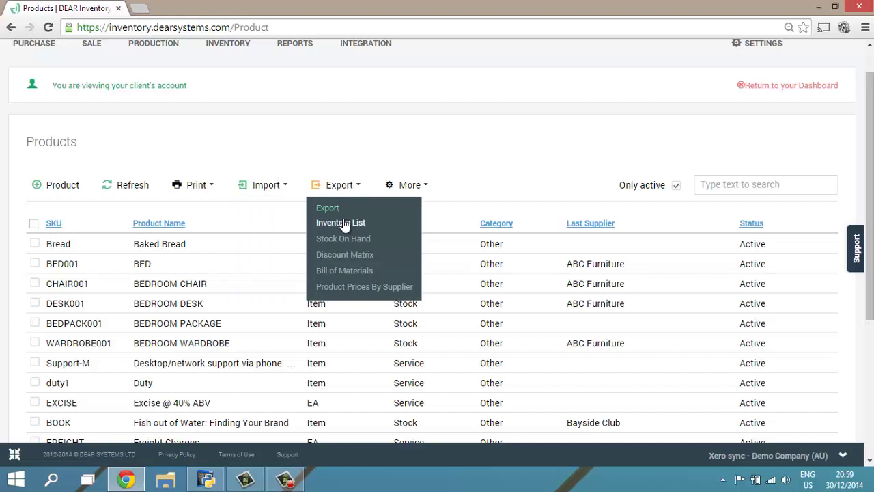
left_click(452, 208)
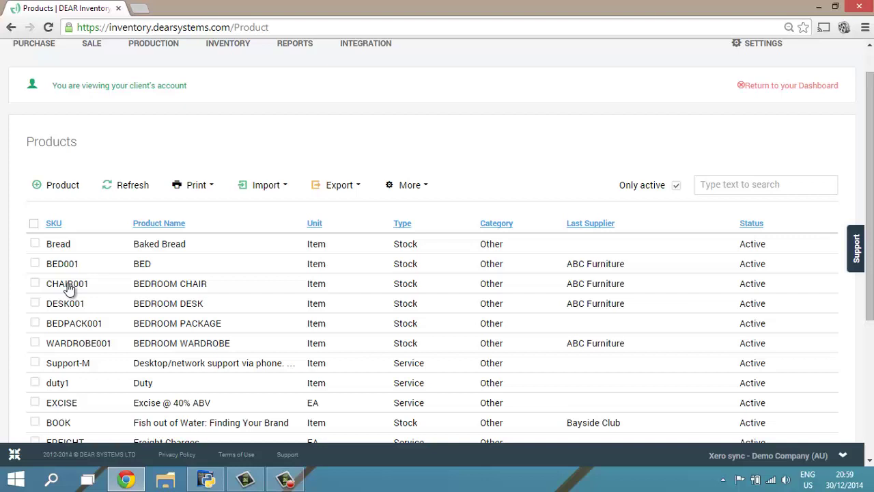
- Open the Baked Bread product record and bring its general details into view
left_click(70, 250)
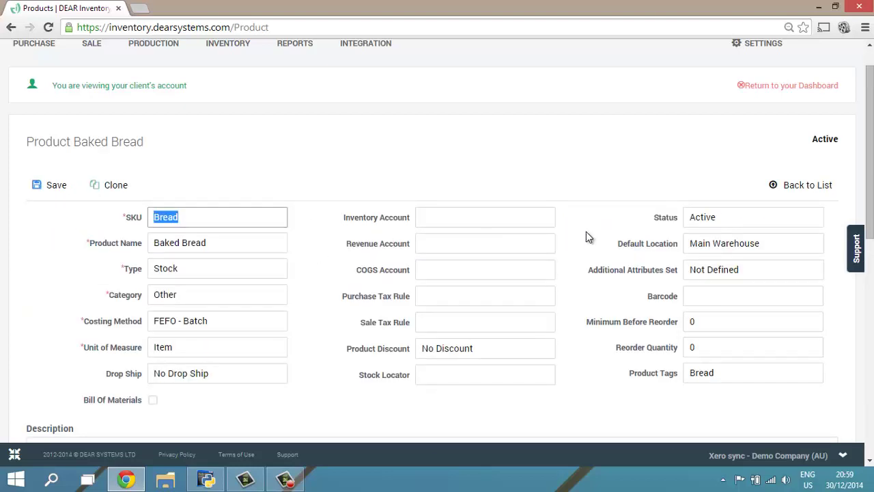
scroll(871, 226, "down", 2)
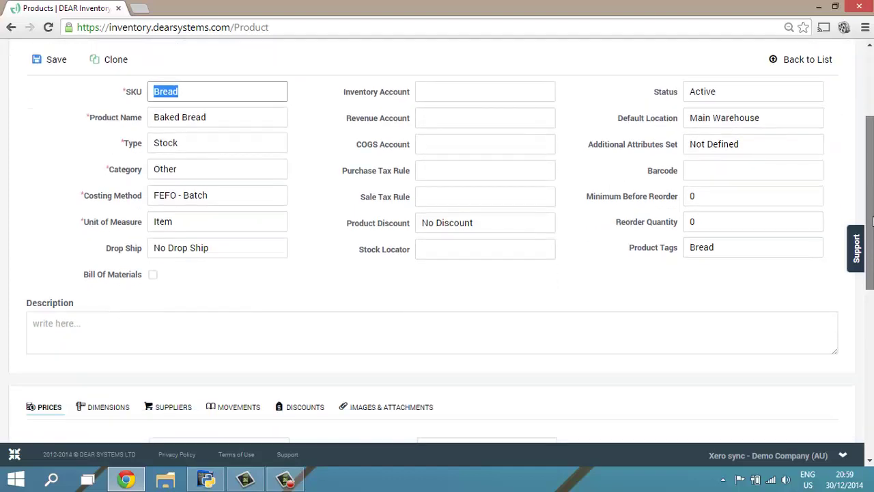
left_click_drag(872, 224, 873, 217)
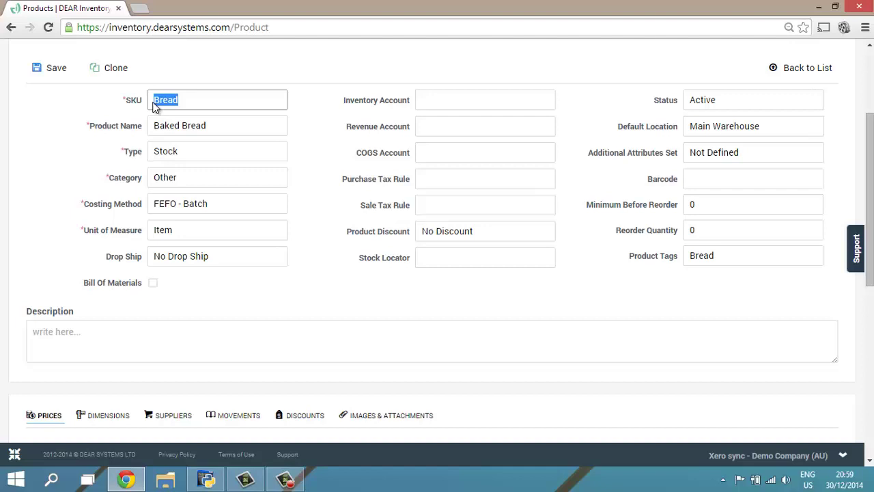
- Check the available choices for the product's type and category without changing them
left_click(173, 151)
left_click(173, 151)
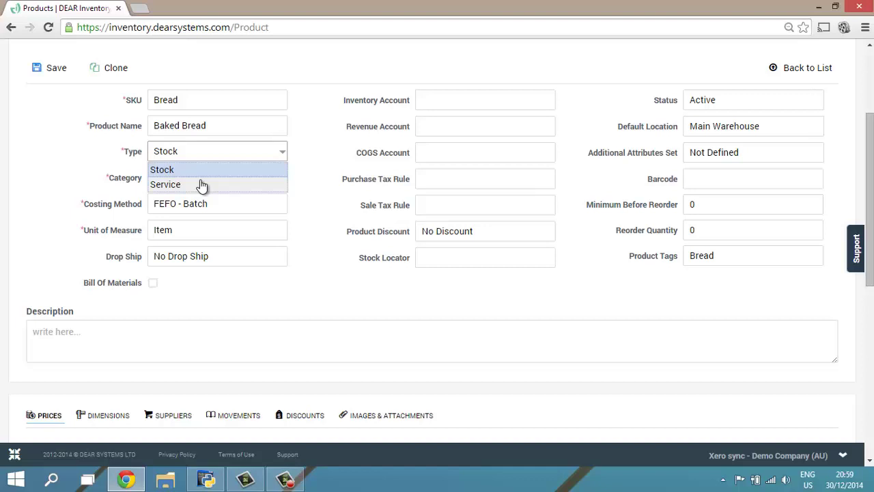
left_click(295, 159)
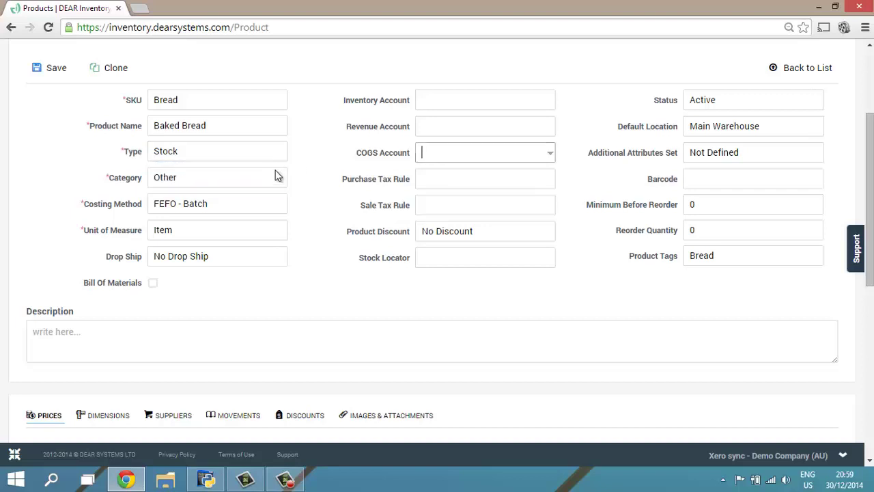
left_click(267, 176)
left_click(282, 179)
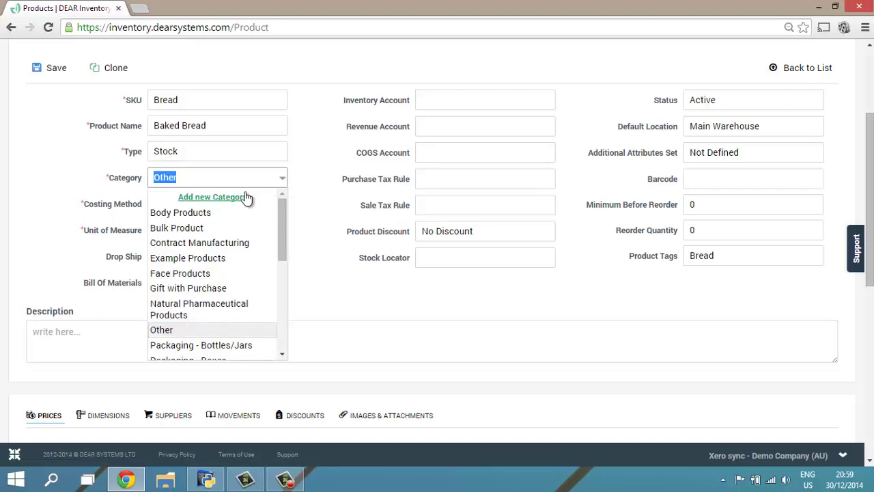
left_click(308, 194)
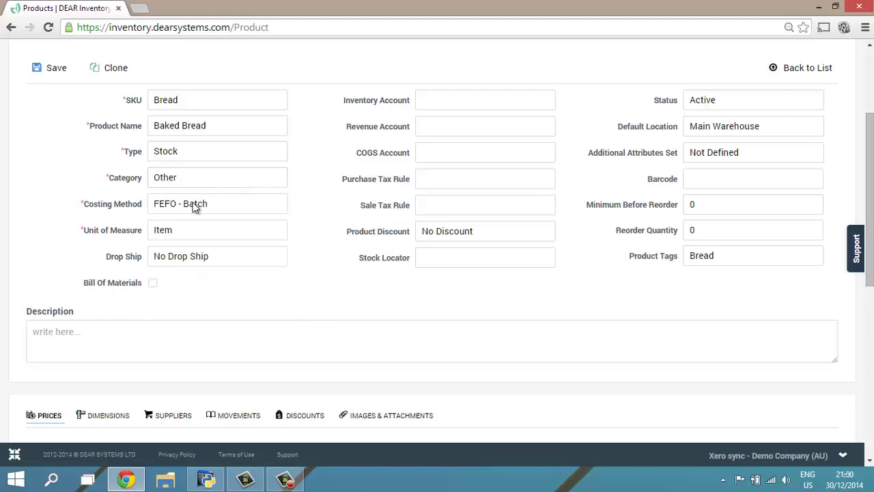
- Check the available costing methods and drop ship options for Baked Bread, keeping the current choices
left_click(205, 207)
left_click(280, 207)
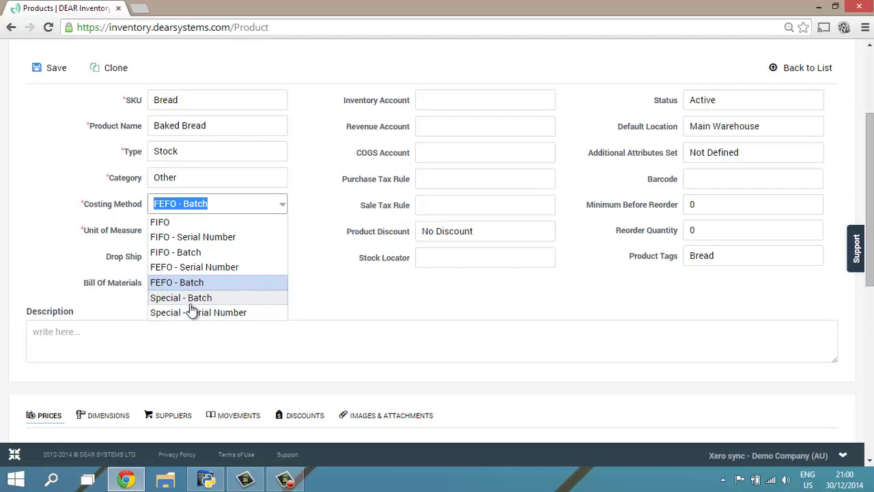
left_click(323, 294)
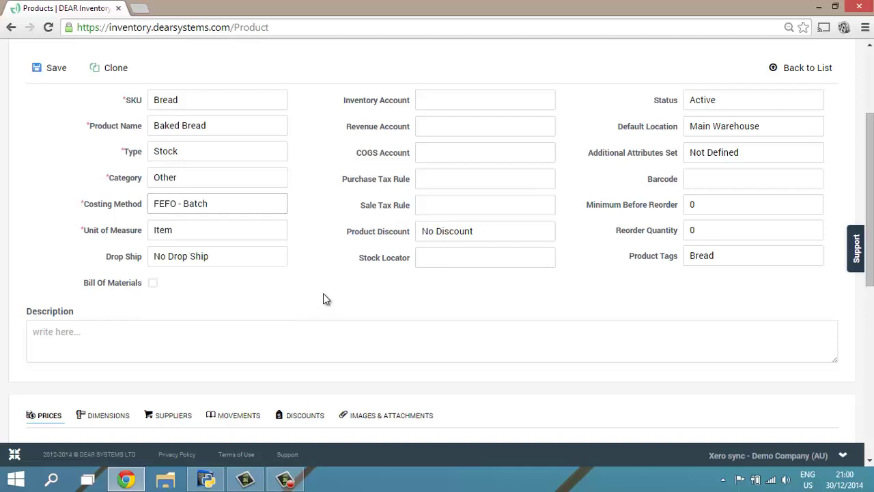
left_click(195, 258)
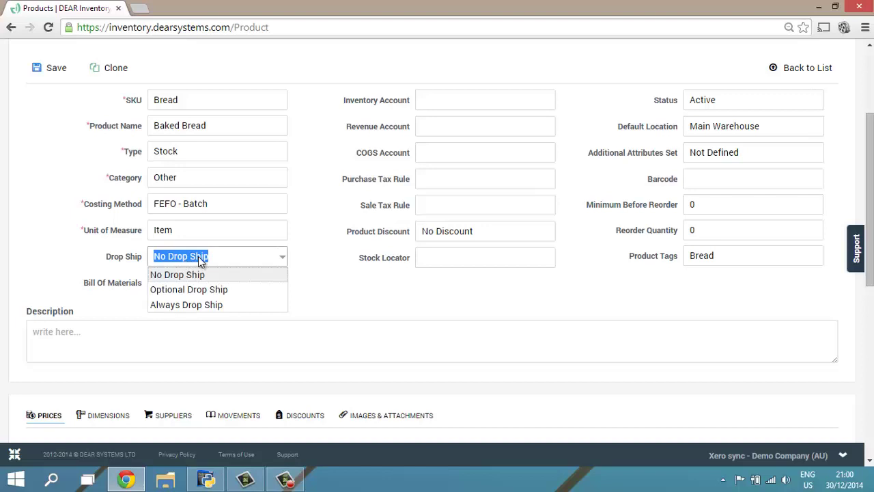
left_click(299, 256)
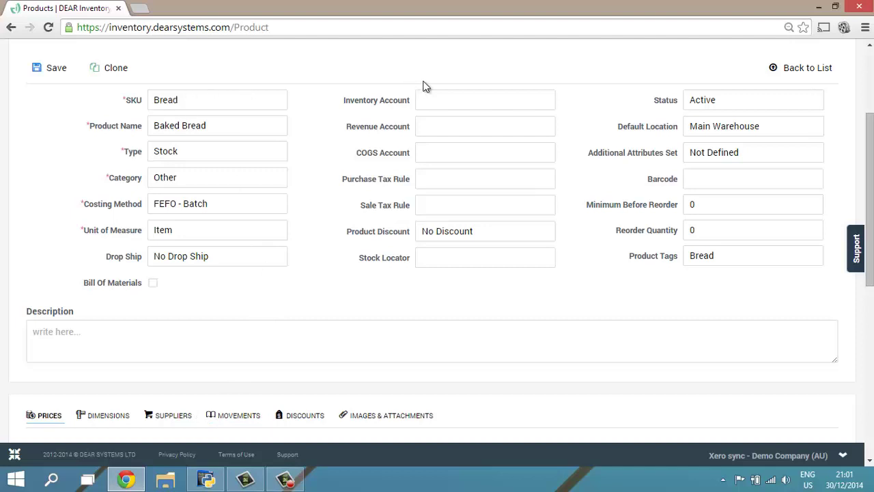
- Check which accounts can be assigned as the product's inventory and revenue accounts, leaving both empty
left_click(456, 98)
left_click(551, 102)
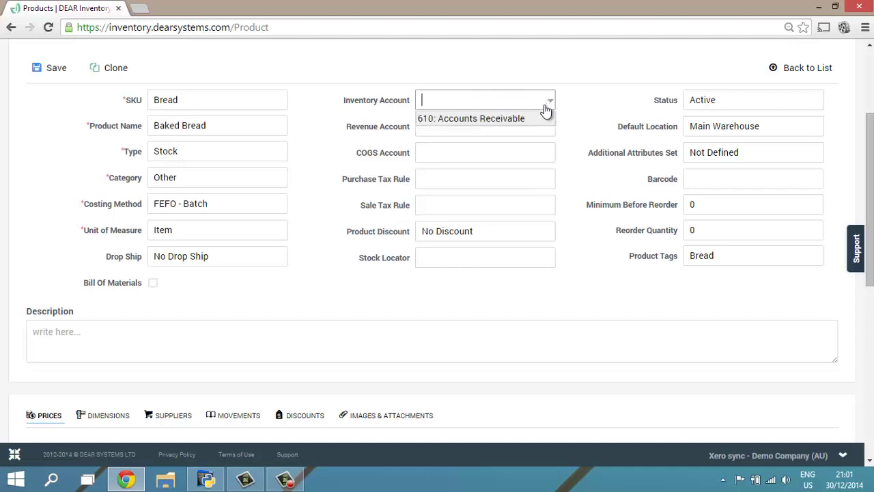
left_click(546, 128)
left_click(546, 128)
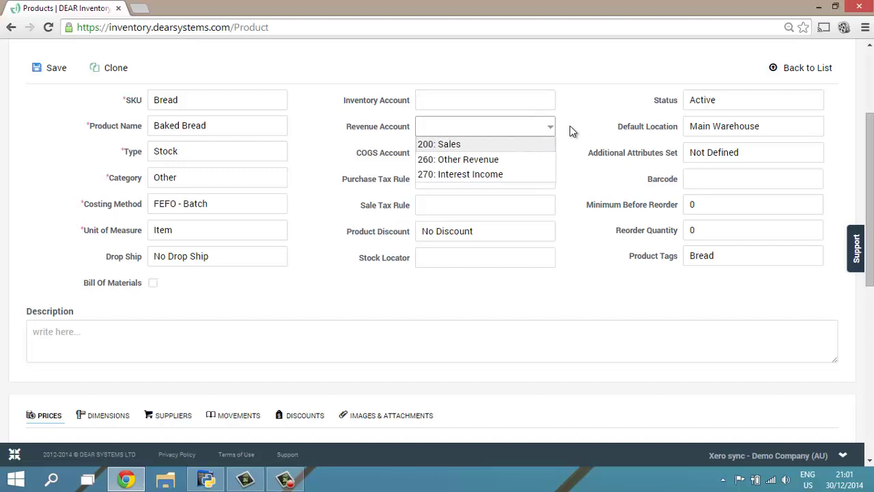
left_click(493, 103)
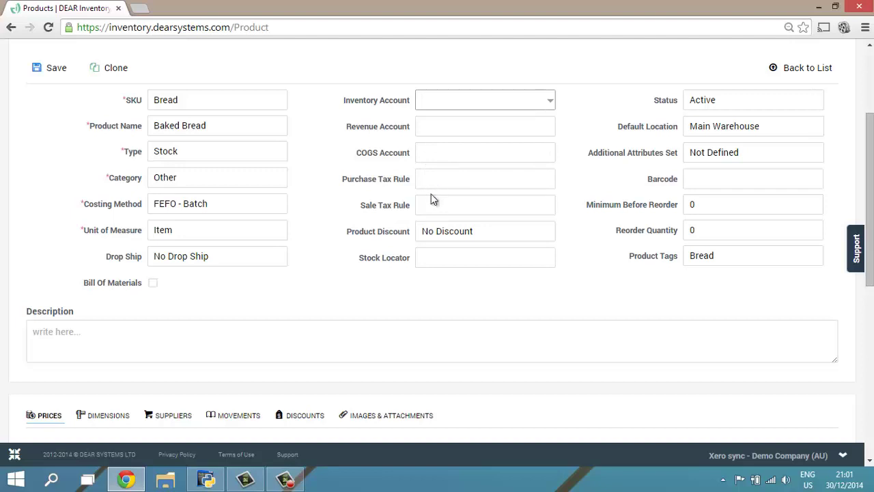
- Check the product discount, stock locator and default location fields without changing them
left_click(433, 236)
left_click(553, 234)
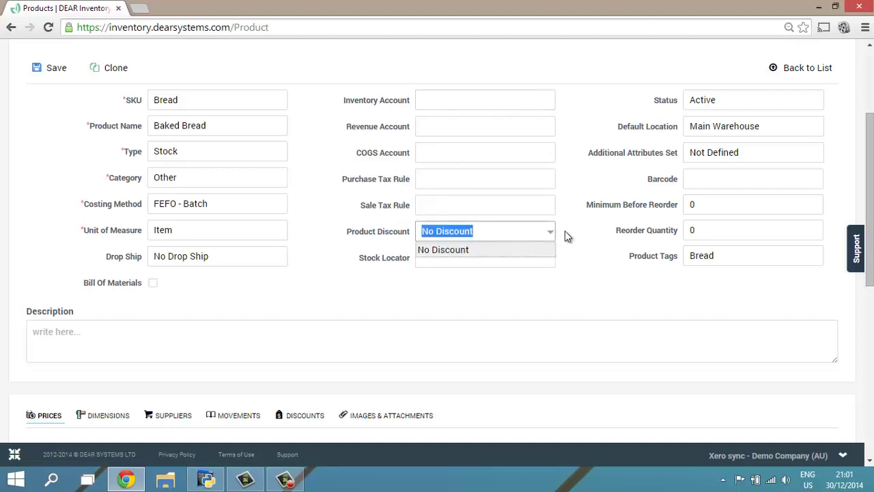
left_click(565, 232)
left_click(540, 256)
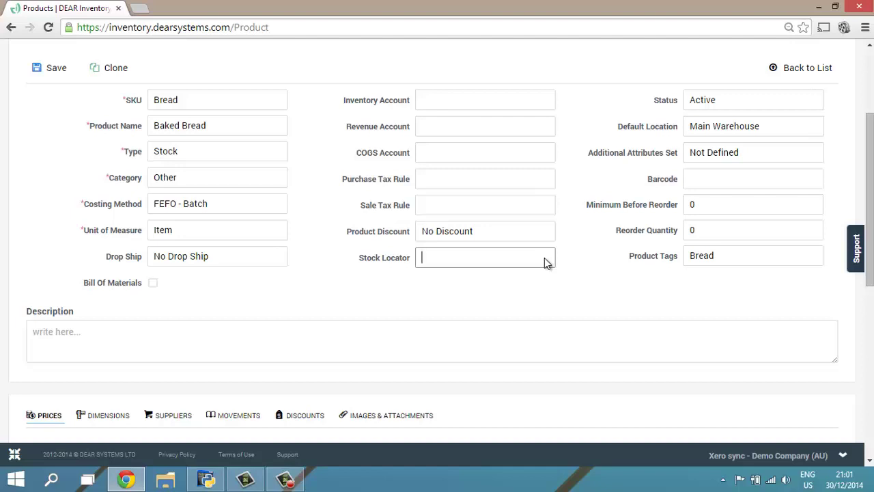
left_click(704, 130)
left_click(818, 131)
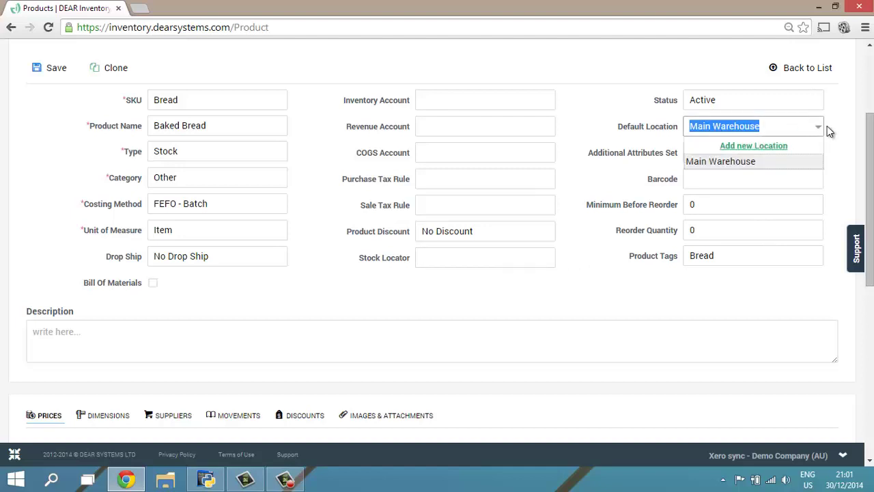
left_click(832, 127)
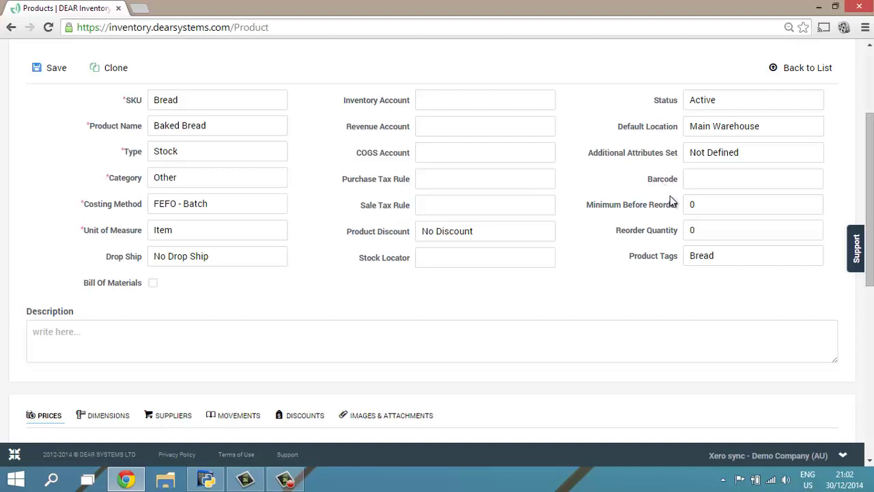
- Set the product's minimum before reorder to 5 and its reorder quantity to 50
left_click(698, 210)
type("5")
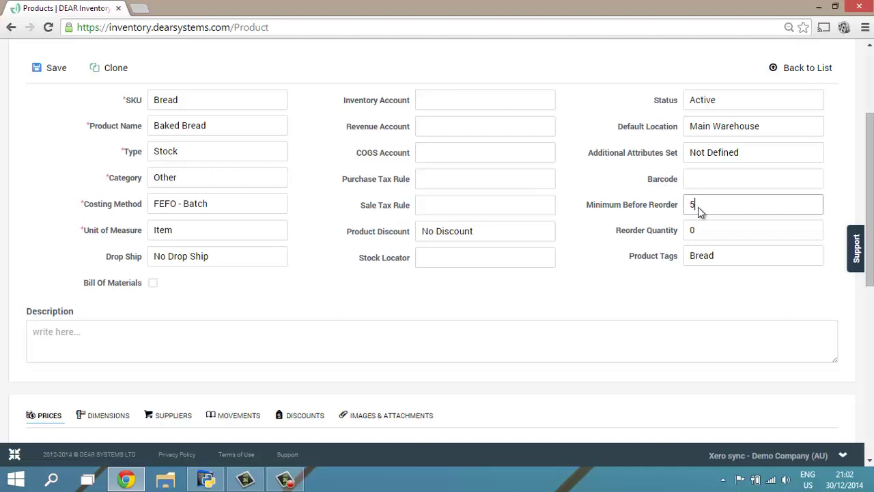
left_click(702, 234)
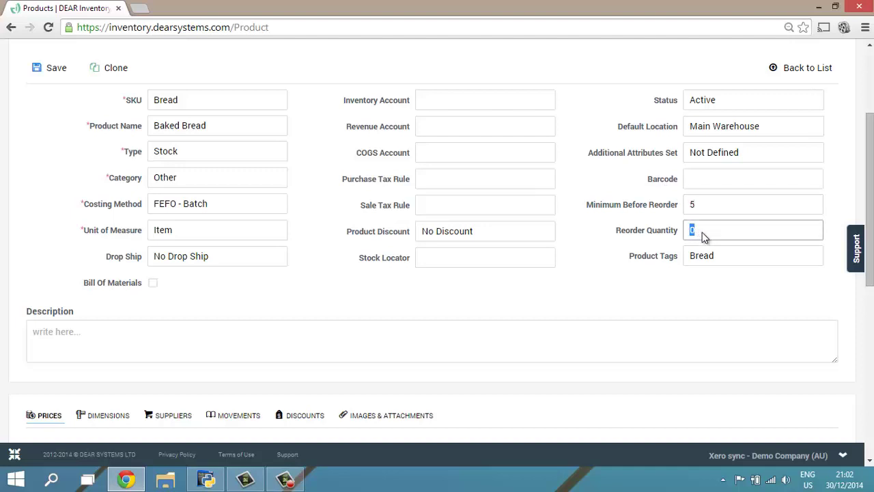
type("50")
left_click(675, 285)
- Enter "A lovely loaf of baked bread, wholemeal" as the product description
left_click_drag(866, 219, 866, 263)
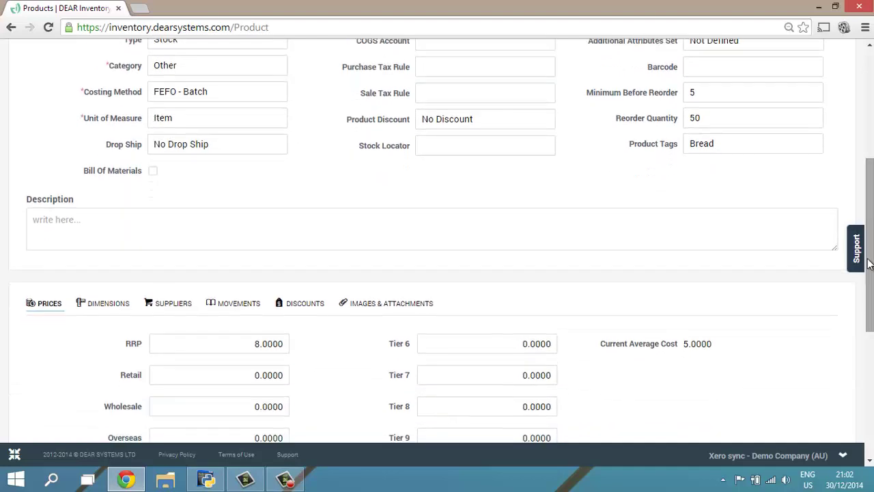
left_click(476, 246)
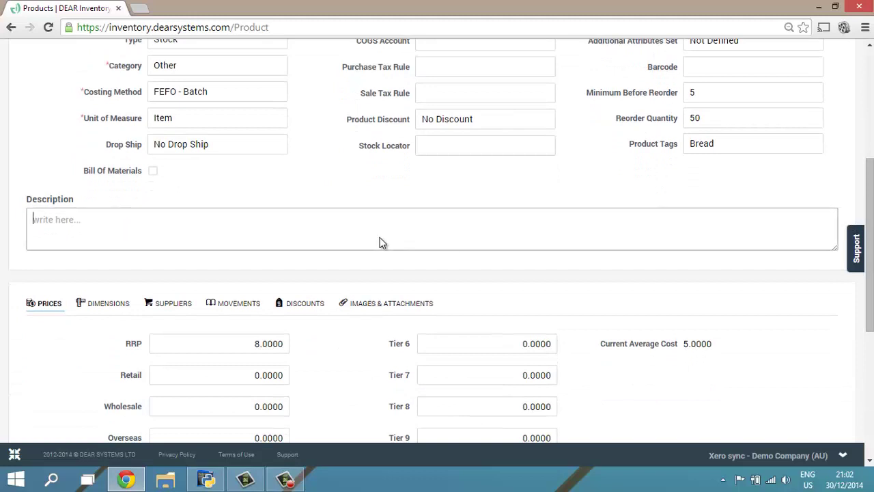
type("A lovely loaf of baked bread, ")
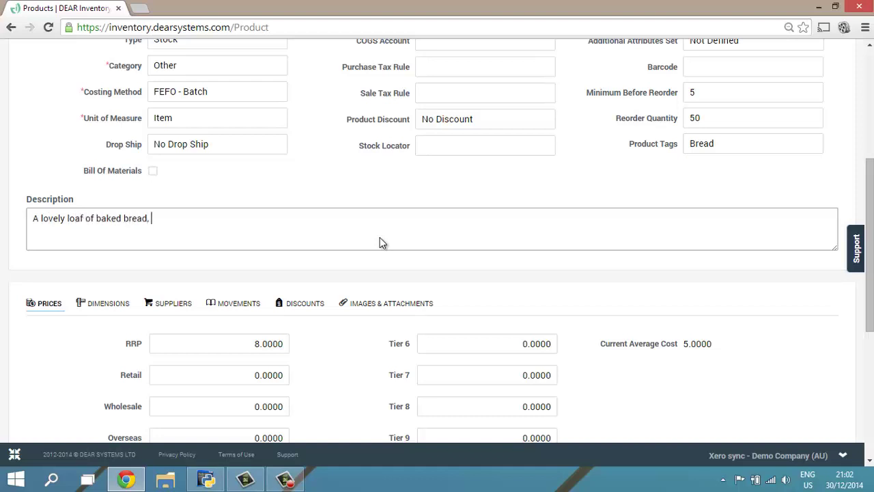
type("wholemeal")
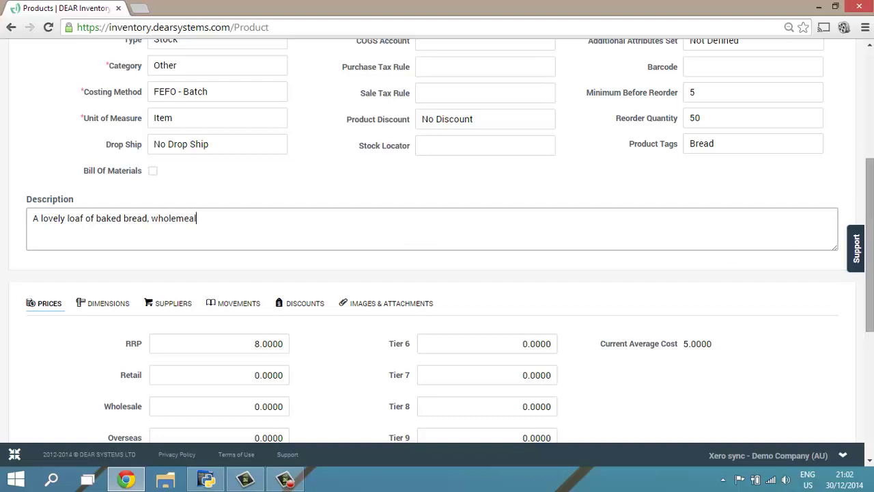
- Set the product's Retail price to 9 and its RRP to 10
scroll(870, 228, "down", 2)
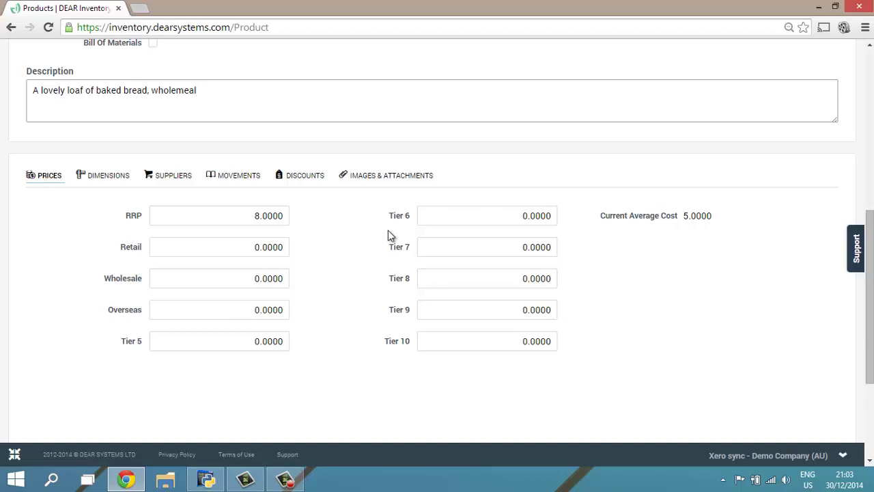
left_click(259, 248)
key("Tab")
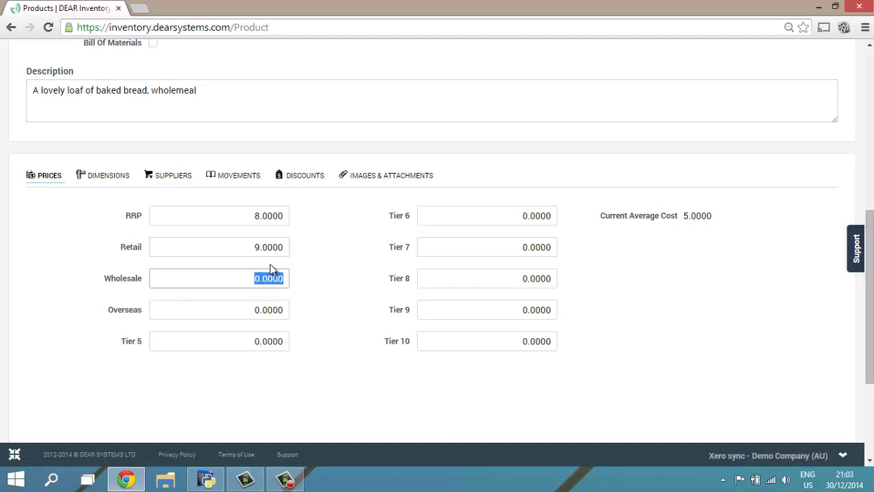
key("shift+Tab")
key("shift+Tab")
type("10")
key("Tab")
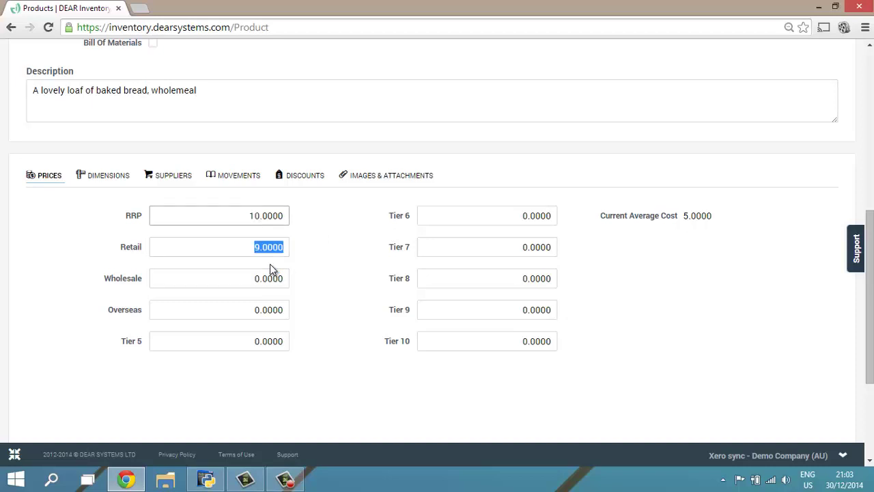
- Set the product's Retail price to 10, its Wholesale price to 8 and its Overseas price to 9
type("10")
key("Tab")
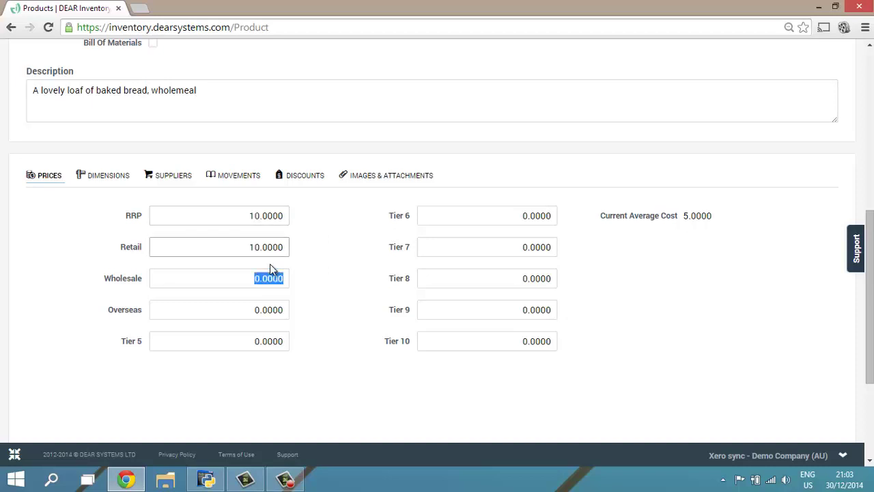
key("Tab")
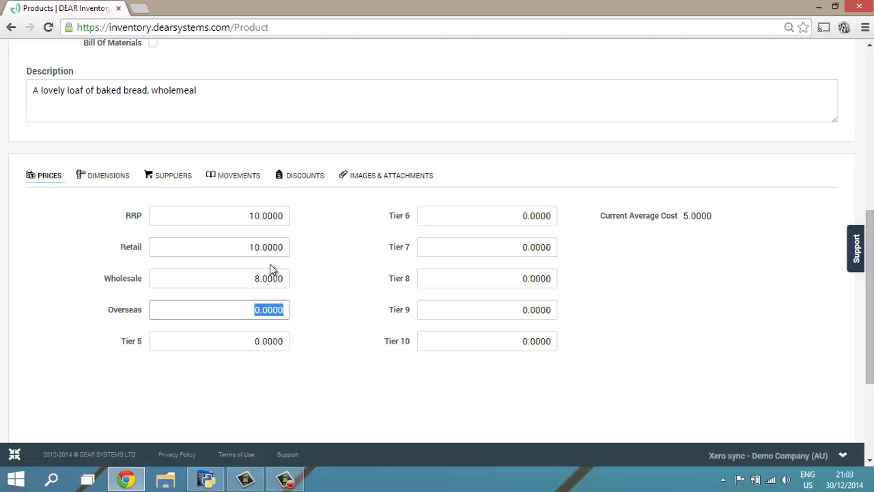
type("9")
key("Tab")
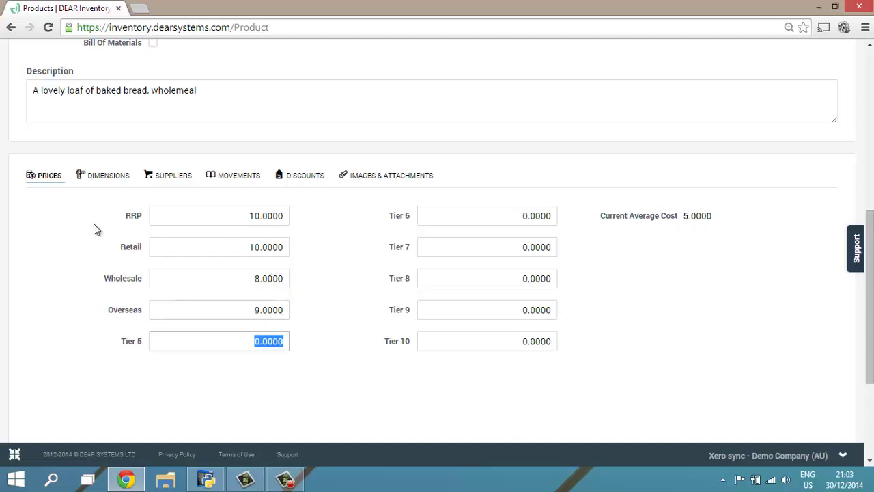
- Review the product's dimensions, suppliers, movements, customer discounts, and images and attachments sections
left_click(102, 176)
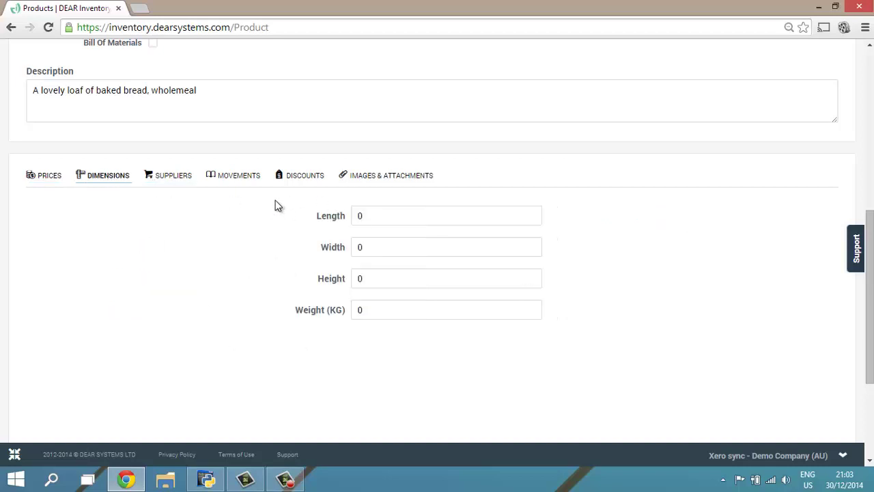
left_click(175, 179)
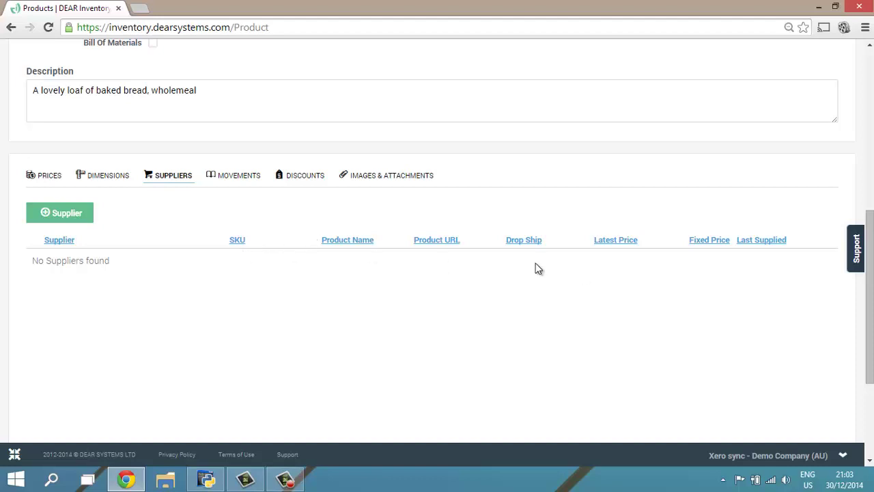
left_click(220, 180)
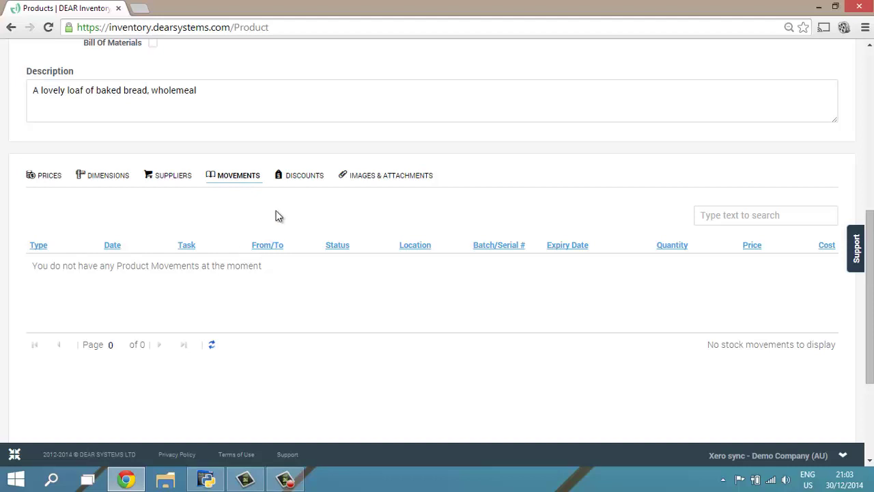
left_click(298, 179)
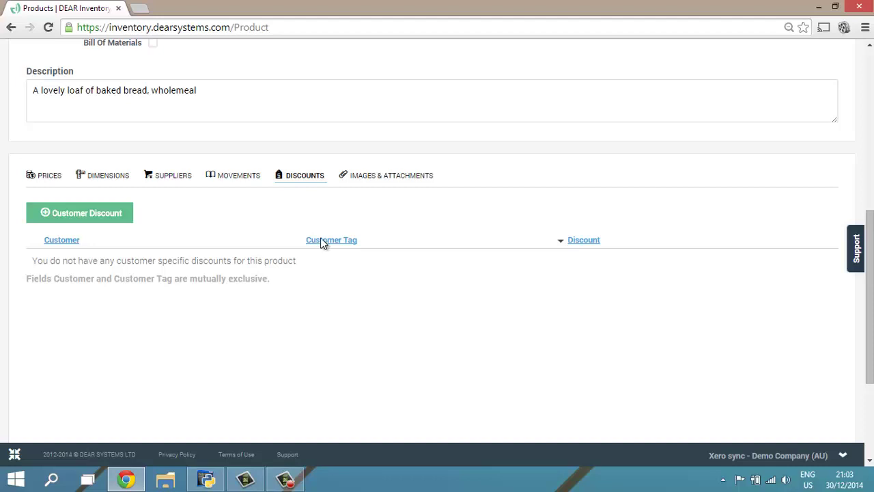
left_click(353, 174)
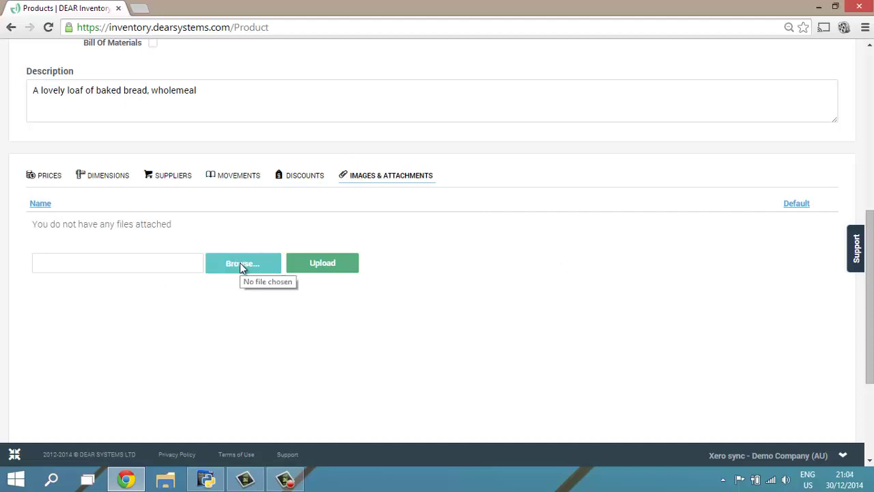
- Save the changes to the Baked Bread product
left_click_drag(869, 236, 866, 86)
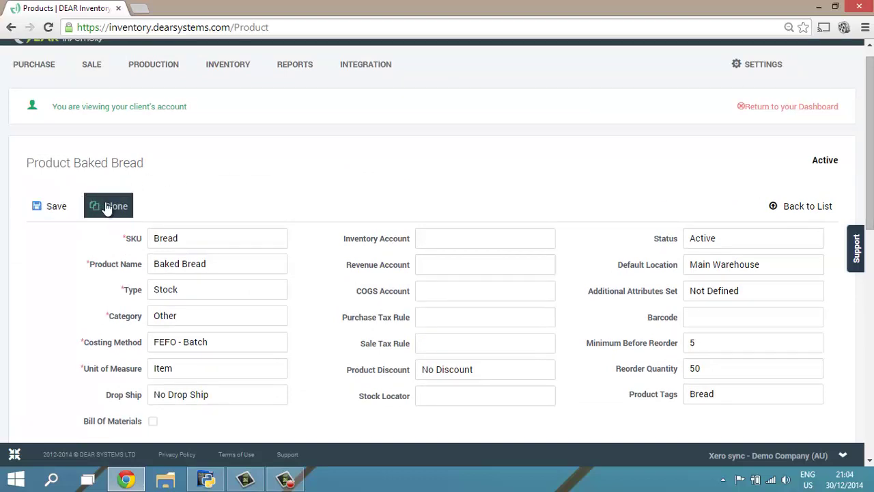
left_click(56, 206)
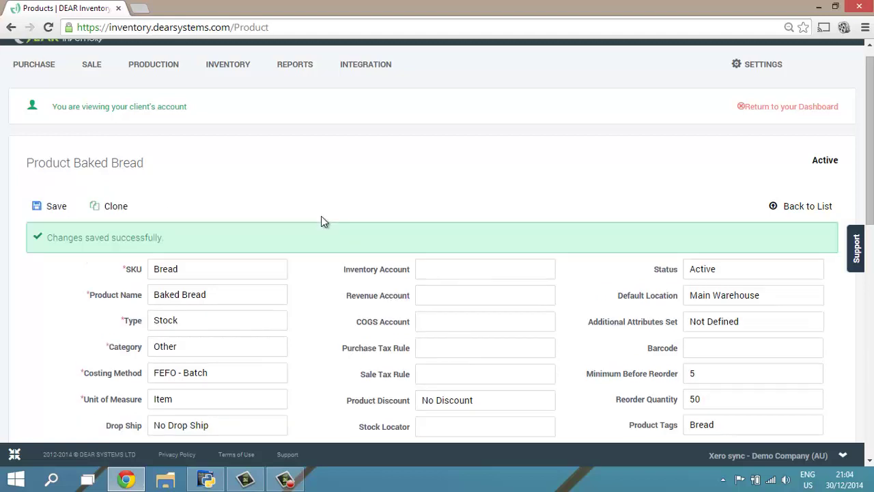